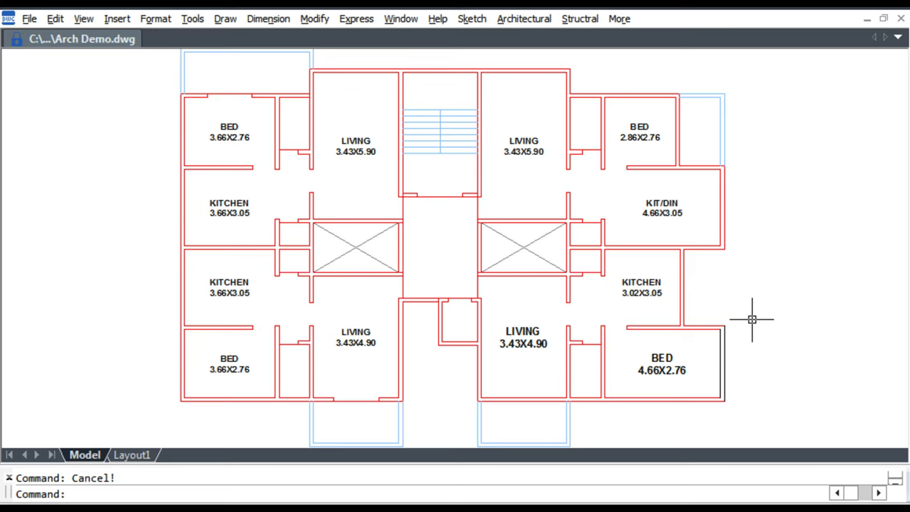
# Zoom in on the lower-right kitchen and bed rooms and start the Quick Draw Window command
pyautogui.write('z')
pyautogui.press('Return')
pyautogui.click(755, 402)
pyautogui.click(521, 213)
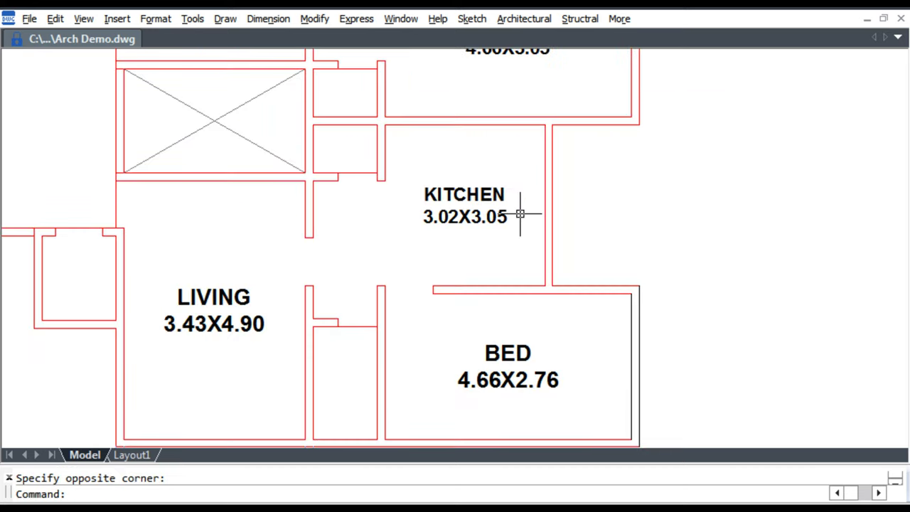
pyautogui.click(471, 19)
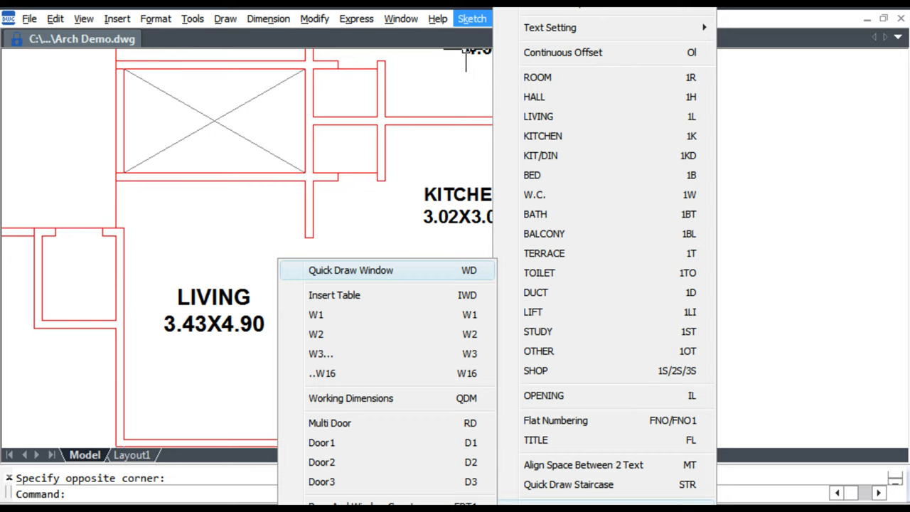
pyautogui.click(426, 270)
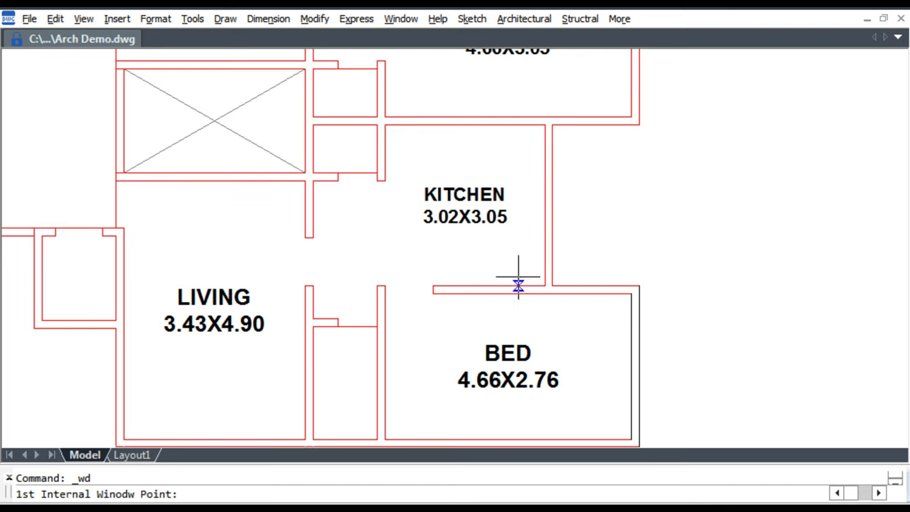
# Draw a 1.35-high type 1 window in the KITCHEN 3.02X3.05 right wall, then cancel numbering and undo it
pyautogui.click(545, 204)
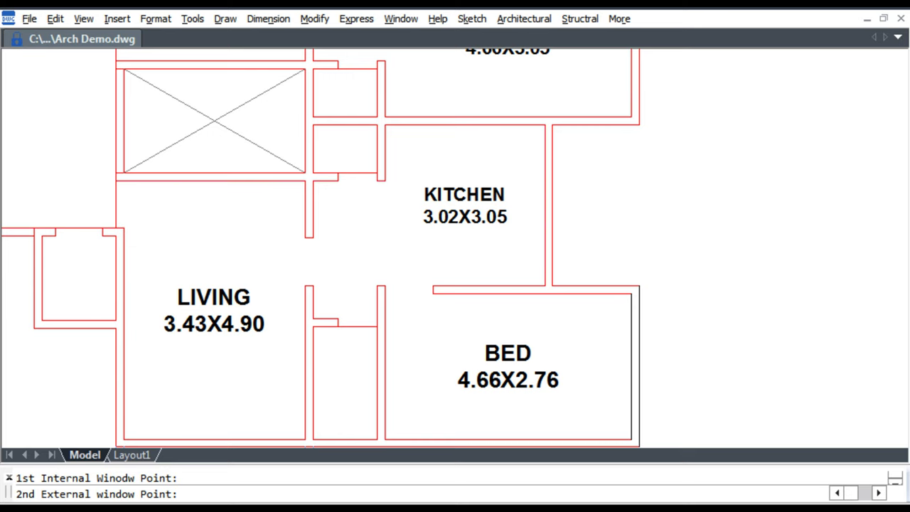
pyautogui.click(561, 208)
pyautogui.scroll(2, 562, 183)
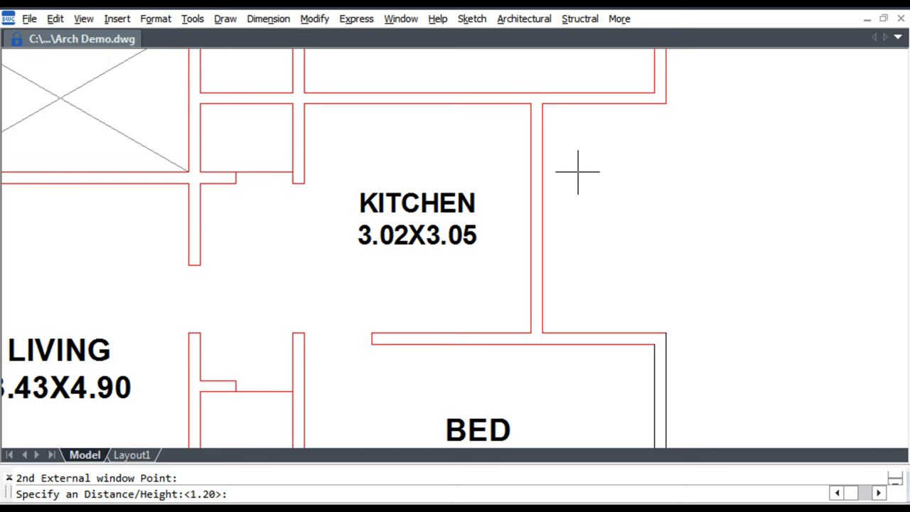
pyautogui.write('1.35')
pyautogui.press('Return')
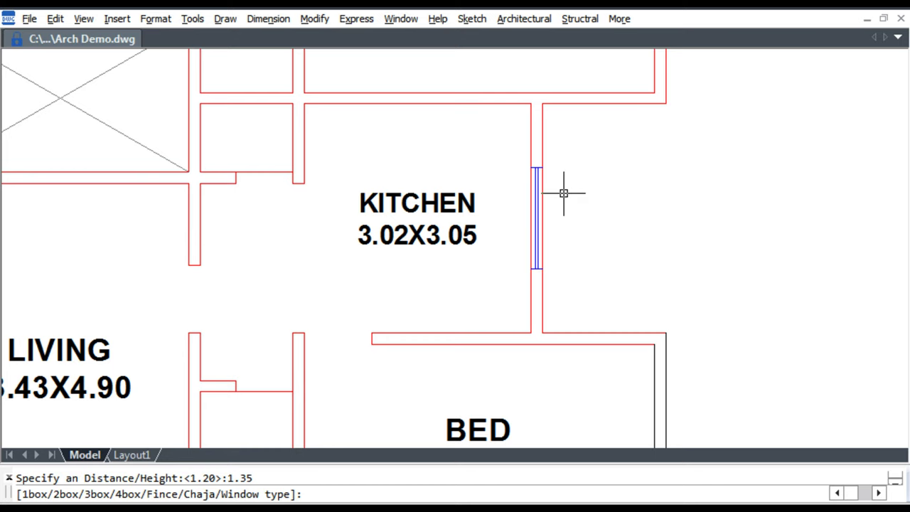
pyautogui.scroll(2, 565, 171)
pyautogui.write('1')
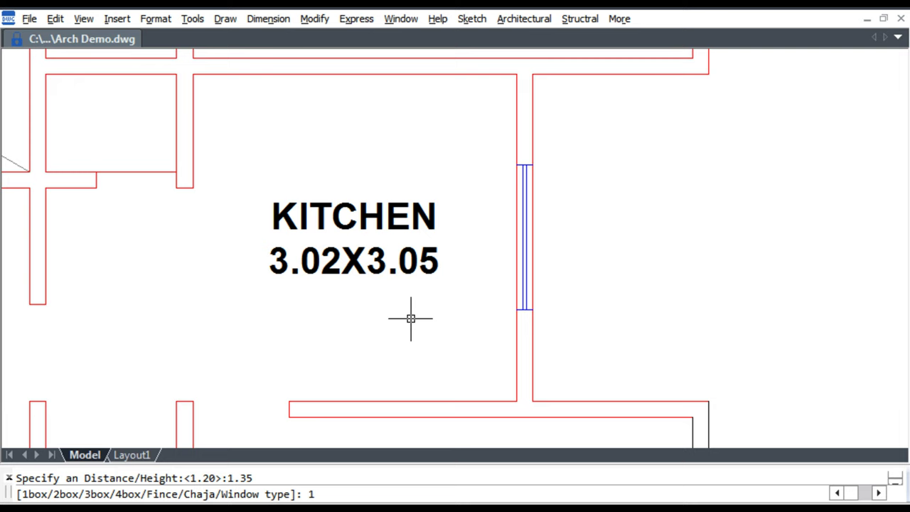
pyautogui.press('Return')
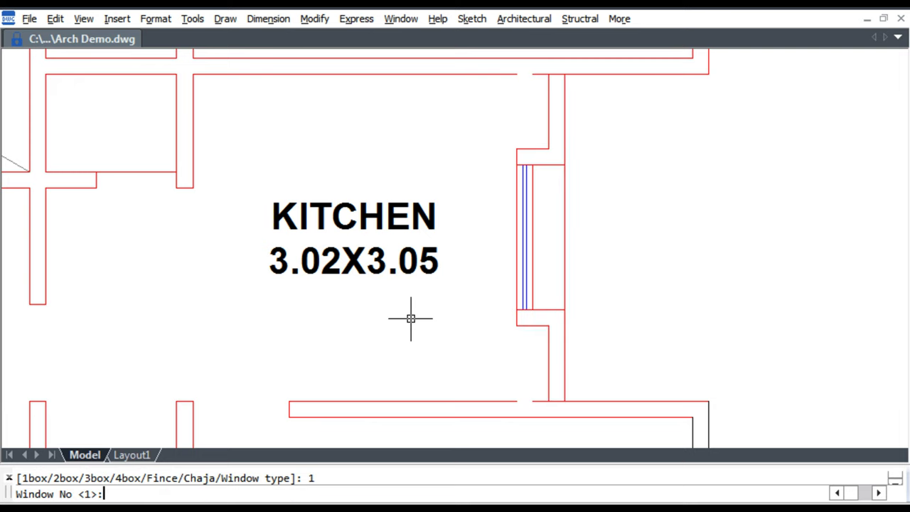
pyautogui.press('Escape')
pyautogui.hotkey('ctrl', 'z')
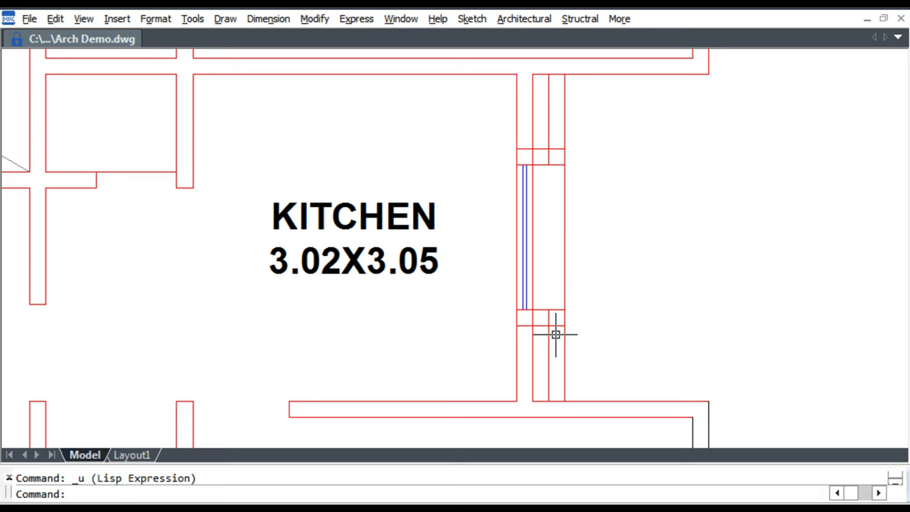
pyautogui.click(554, 245)
# Erase the stray wall lines and the old kitchen window
pyautogui.click(542, 203)
pyautogui.press('Delete')
pyautogui.click(481, 127)
pyautogui.click(576, 351)
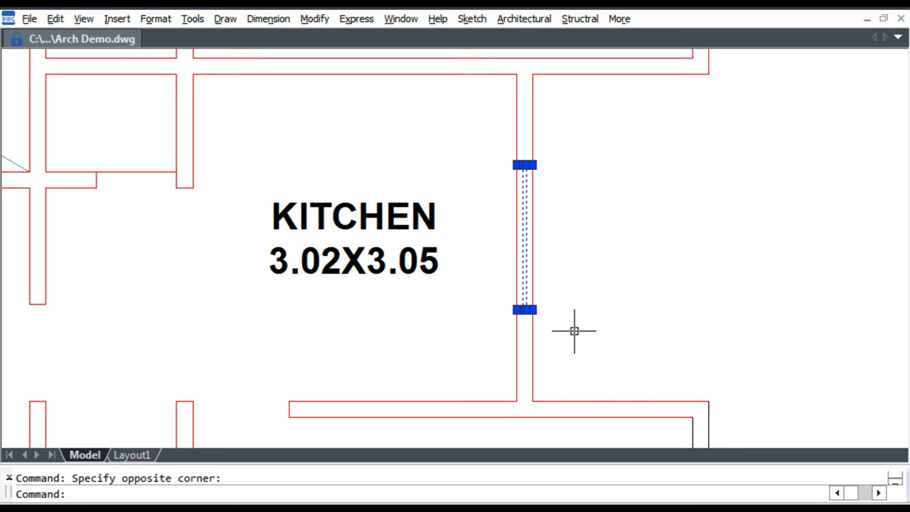
pyautogui.press('Delete')
# Redraw the kitchen window with WD at 1.35 height, type 2, numbered 3
pyautogui.write('wd')
pyautogui.press('Return')
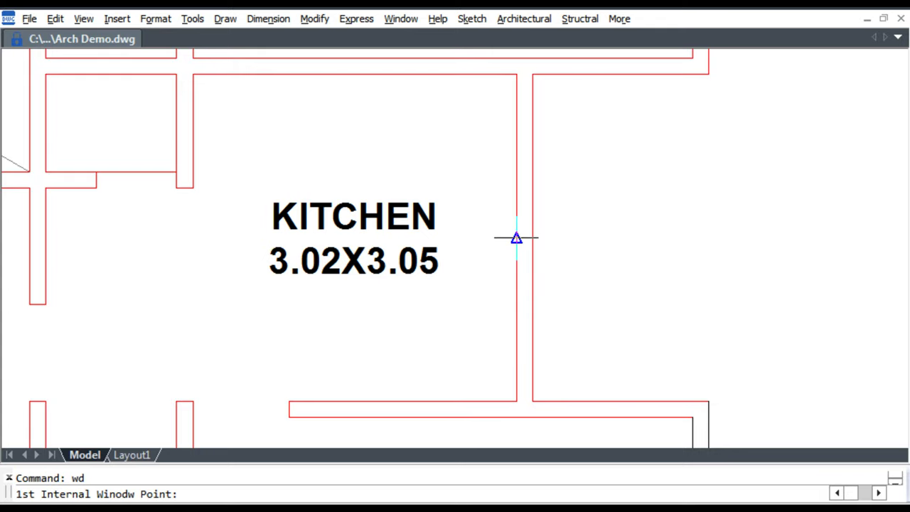
pyautogui.click(520, 238)
pyautogui.click(533, 239)
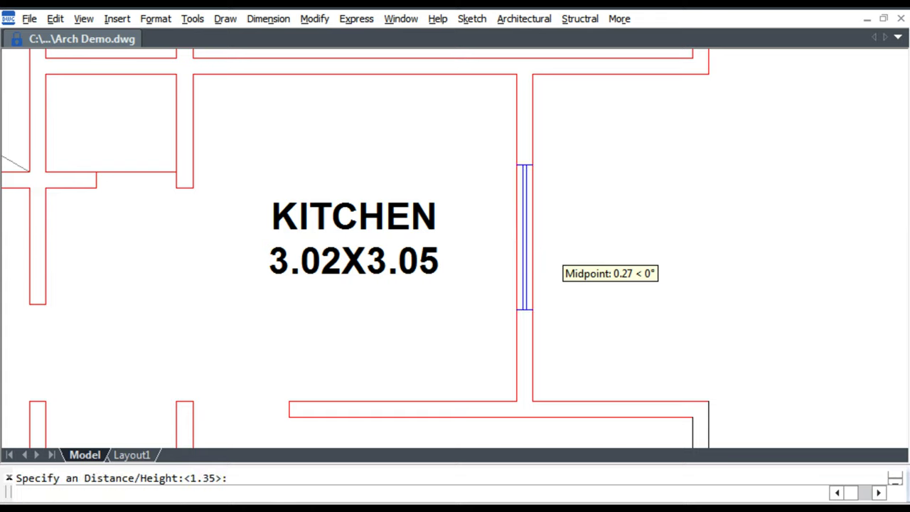
pyautogui.press('Return')
pyautogui.write('2')
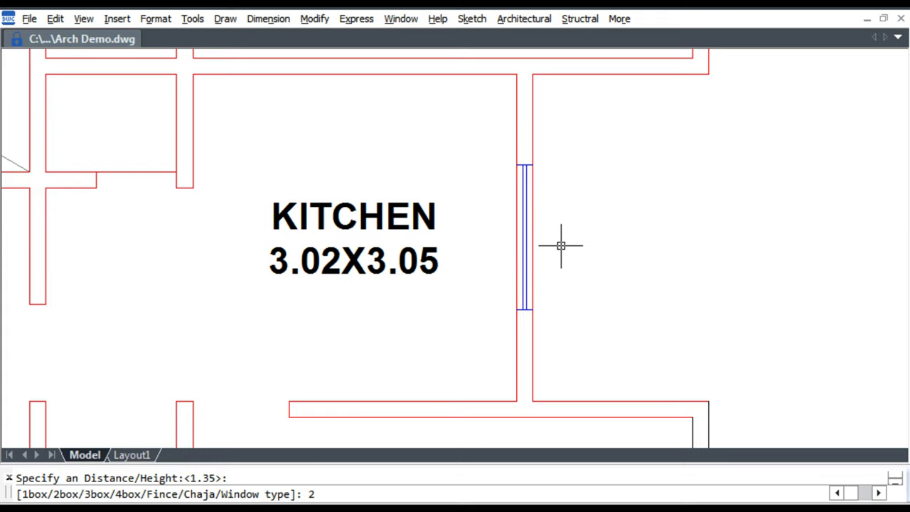
pyautogui.press('Return')
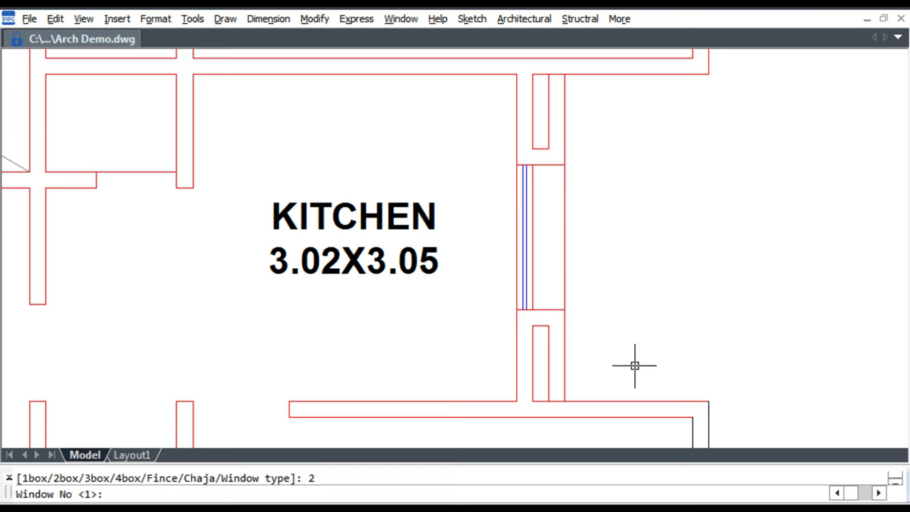
pyautogui.write('3')
pyautogui.press('Return')
# Move the W3 label slightly to the right of the window
pyautogui.write('m')
pyautogui.press('Return')
pyautogui.click(609, 237)
pyautogui.press('Return')
pyautogui.click(651, 273)
pyautogui.click(665, 273)
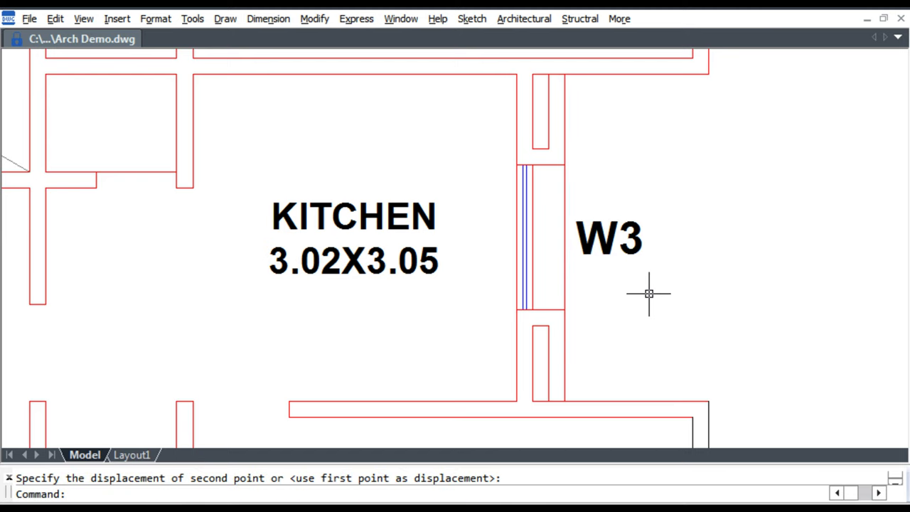
pyautogui.scroll(-5, 635, 250)
# Draw a 1.2-high type F window numbered 2 in the BED 4.66X2.76 right wall
pyautogui.scroll(4, 640, 309)
pyautogui.moveTo(630, 302); pyautogui.dragTo(612, 258, button='middle')
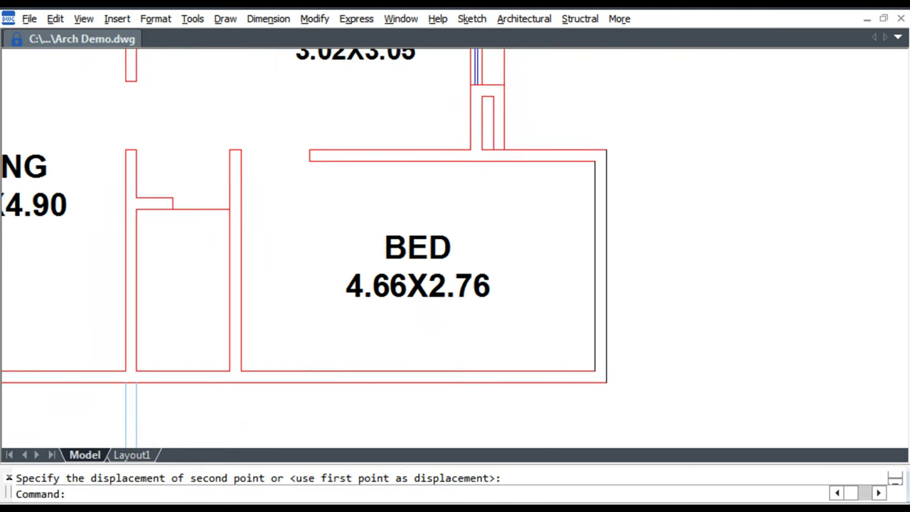
pyautogui.scroll(2, 616, 294)
pyautogui.write('wd')
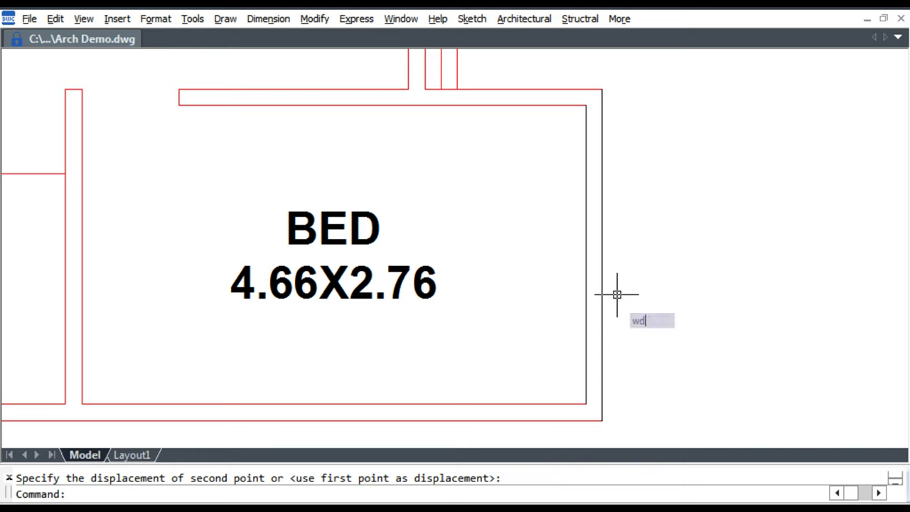
pyautogui.press('Return')
pyautogui.click(585, 254)
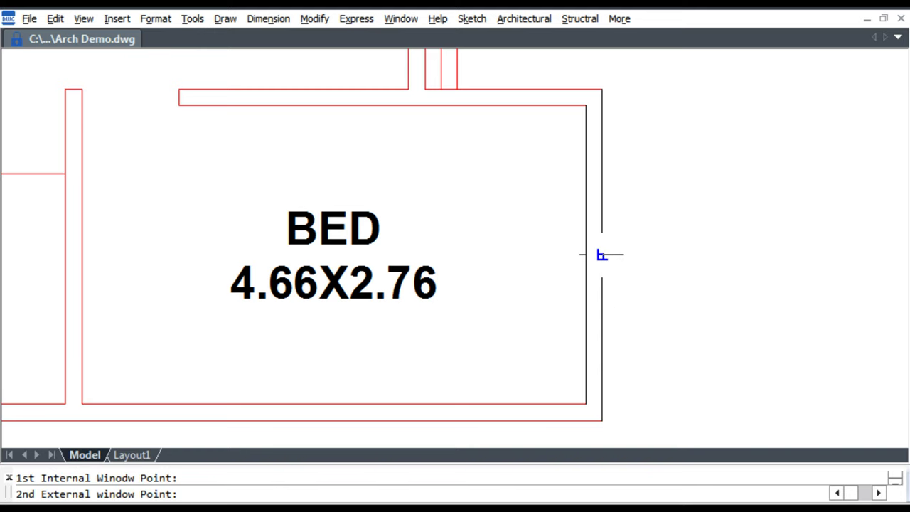
pyautogui.click(601, 256)
pyautogui.write('1.2')
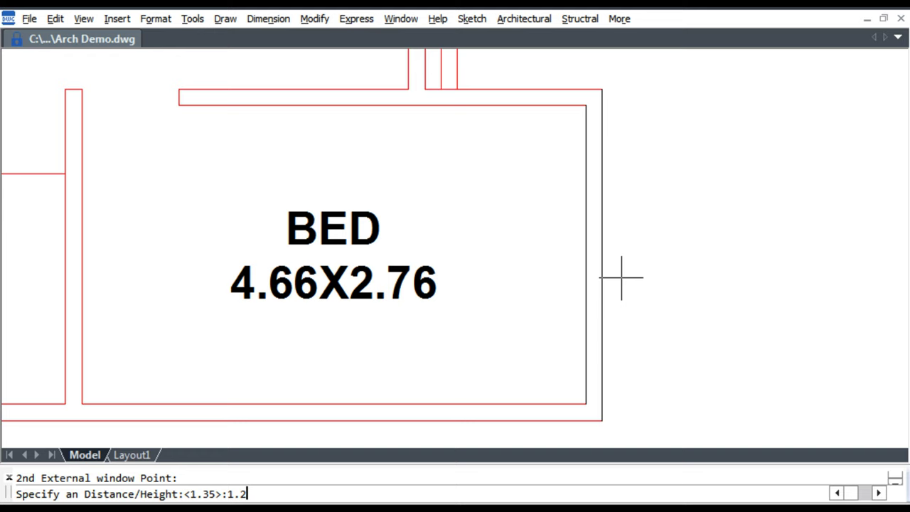
pyautogui.press('Return')
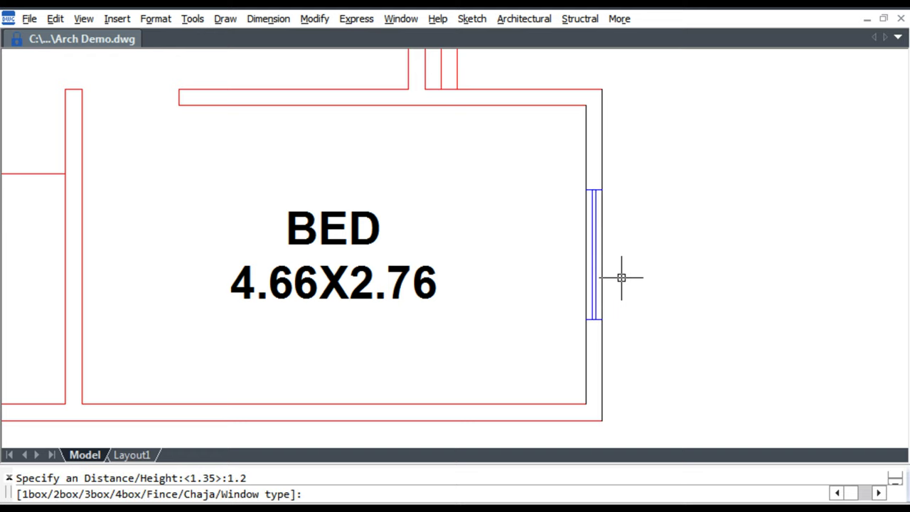
pyautogui.write('f')
pyautogui.press('Return')
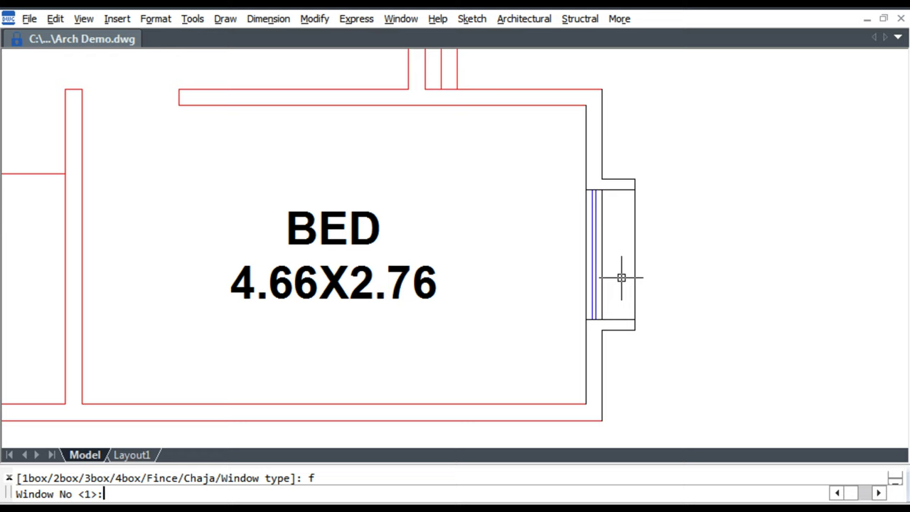
pyautogui.write('2')
pyautogui.press('Return')
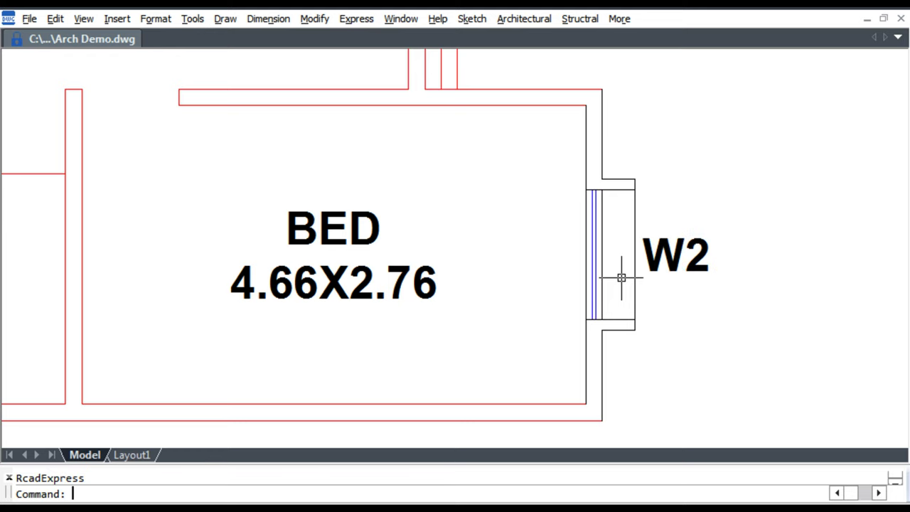
pyautogui.scroll(-6, 589, 321)
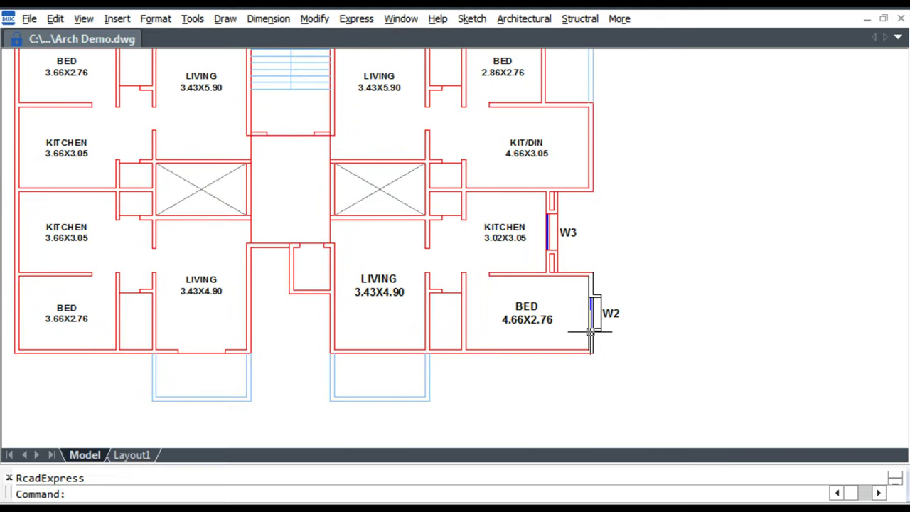
# Bring the upper-right rooms into view and open the Sketch drafting commands list
pyautogui.scroll(2, 591, 316)
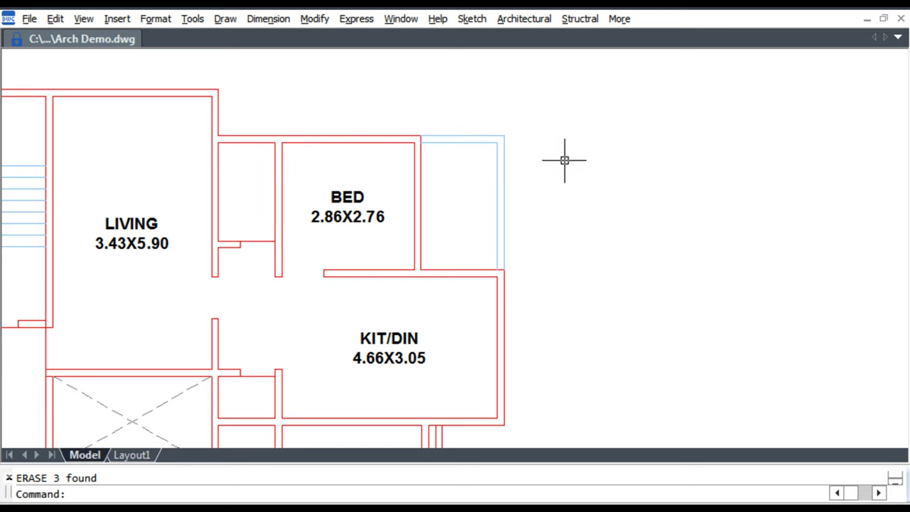
pyautogui.click(471, 19)
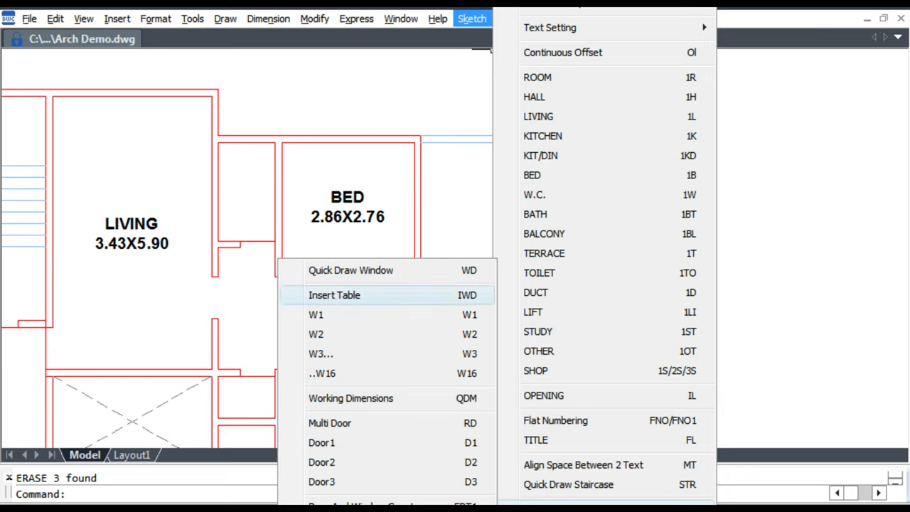
# Insert the window quantity tables beside the plan and open W3's 1.50X1.50 size value for editing
pyautogui.click(334, 294)
pyautogui.click(559, 204)
pyautogui.scroll(5, 561, 207)
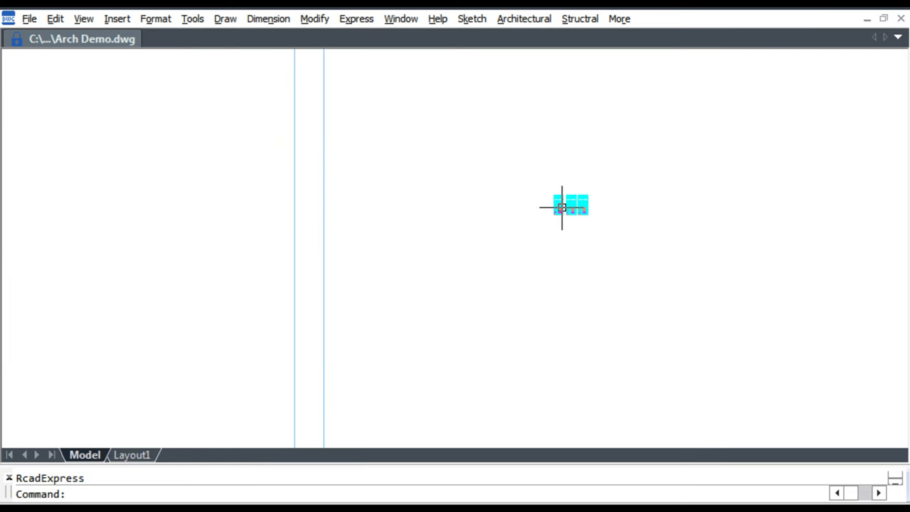
pyautogui.scroll(3, 561, 207)
pyautogui.scroll(3, 561, 207)
pyautogui.scroll(1, 549, 196)
pyautogui.moveTo(549, 197)
pyautogui.mouseDown(button='middle')
pyautogui.moveTo(240, 246)
pyautogui.moveTo(300, 221)
pyautogui.mouseUp(button='middle')
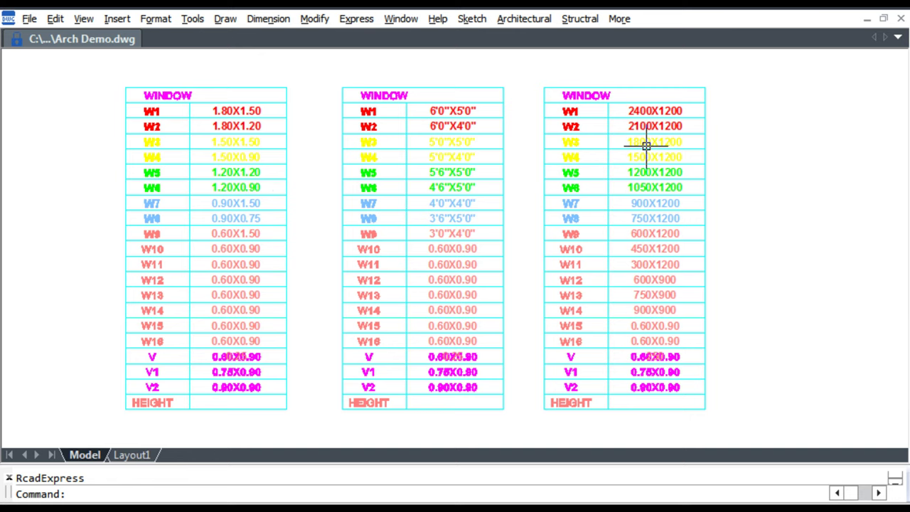
pyautogui.doubleClick(241, 141)
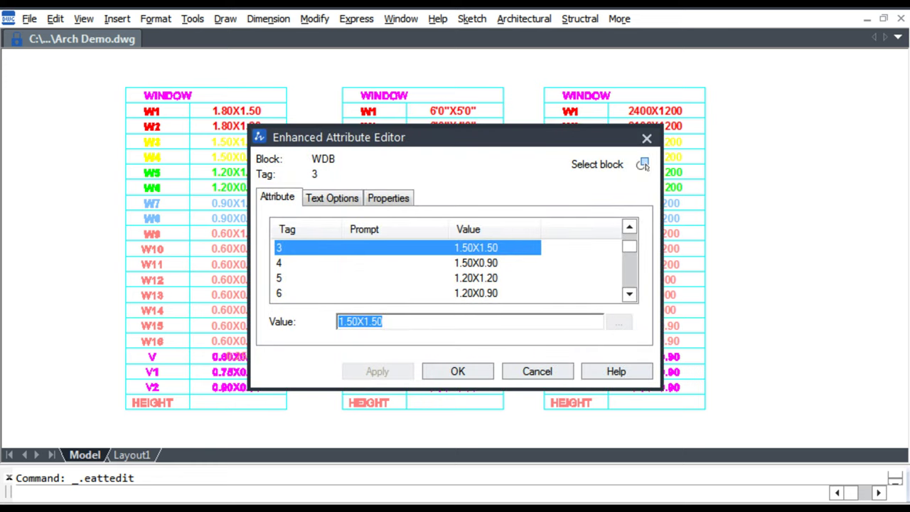
pyautogui.click(537, 371)
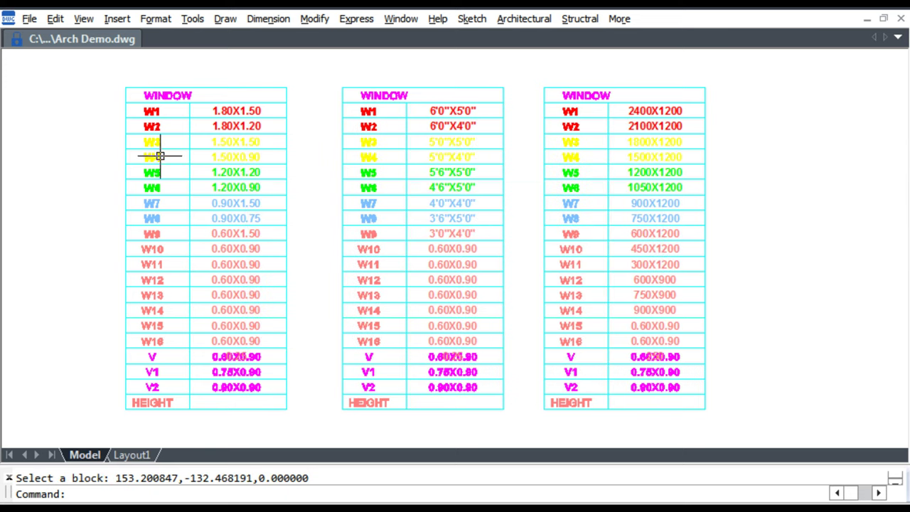
pyautogui.scroll(3, 160, 155)
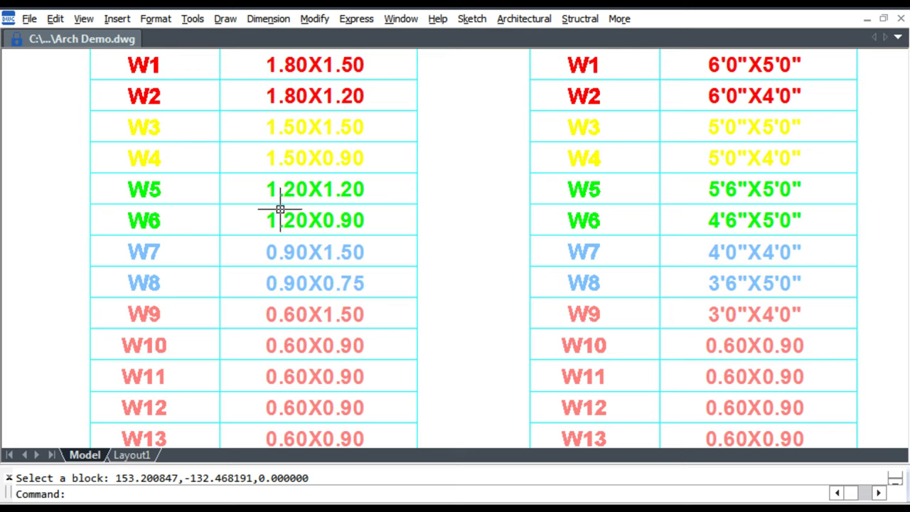
pyautogui.write('w5')
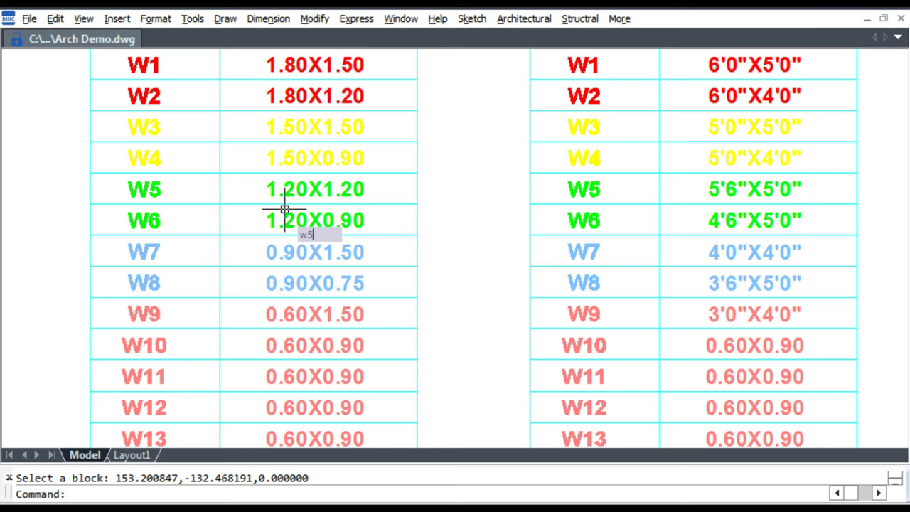
# Start a W5 window using the left metric window size table, zoomed to the BED room
pyautogui.press('Return')
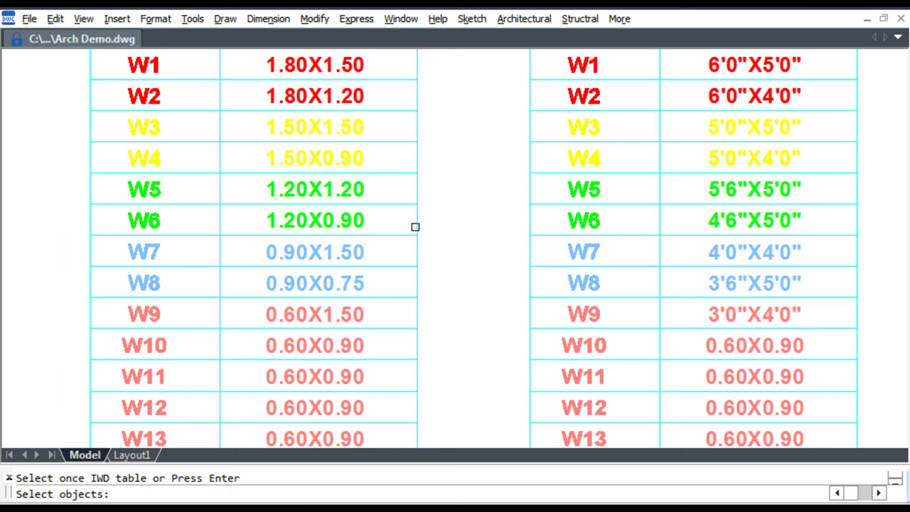
pyautogui.scroll(-2, 417, 226)
pyautogui.moveTo(416, 253)
pyautogui.mouseDown(button='middle')
pyautogui.moveTo(335, 249)
pyautogui.moveTo(362, 244)
pyautogui.mouseUp(button='middle')
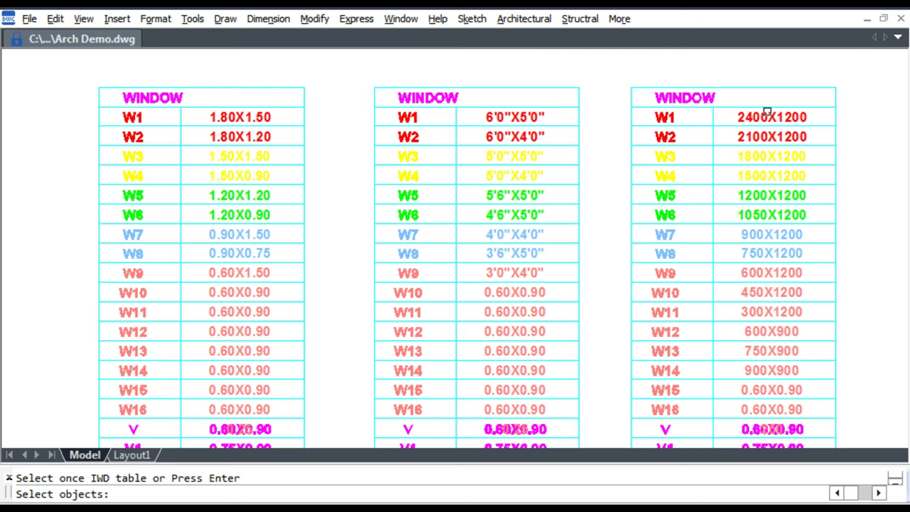
pyautogui.click(238, 114)
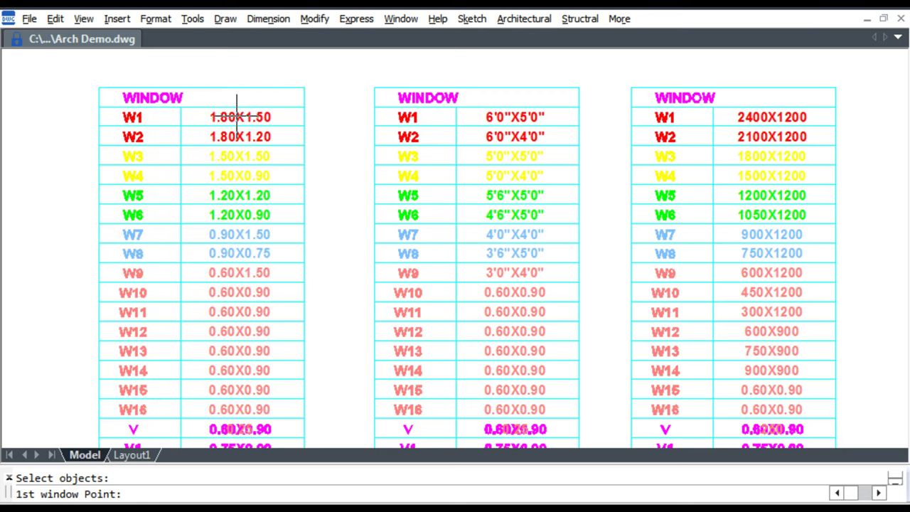
pyautogui.scroll(-5, 540, 234)
pyautogui.scroll(2, 519, 235)
pyautogui.scroll(1, 426, 225)
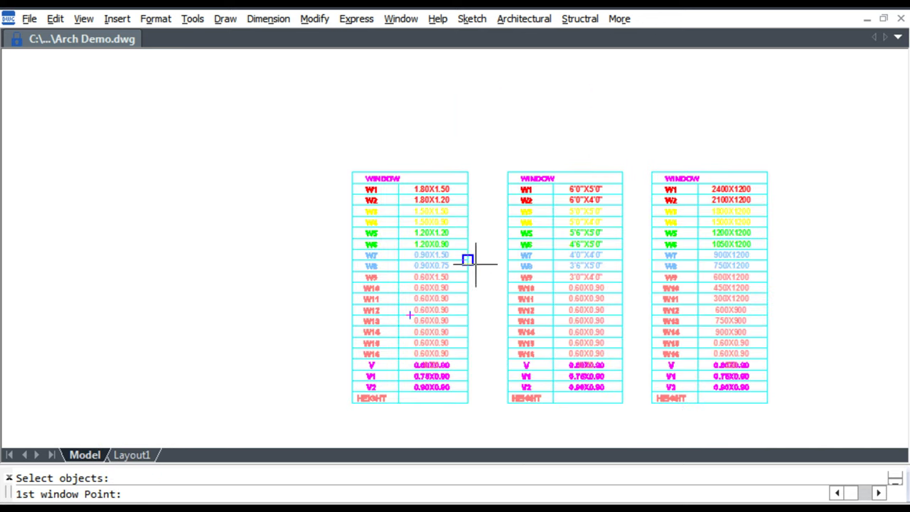
pyautogui.scroll(-2, 554, 306)
pyautogui.scroll(-3, 525, 320)
# Place the W5 window with a chaja (type c) in the BED 2.86X2.76 top wall
pyautogui.scroll(3, 327, 205)
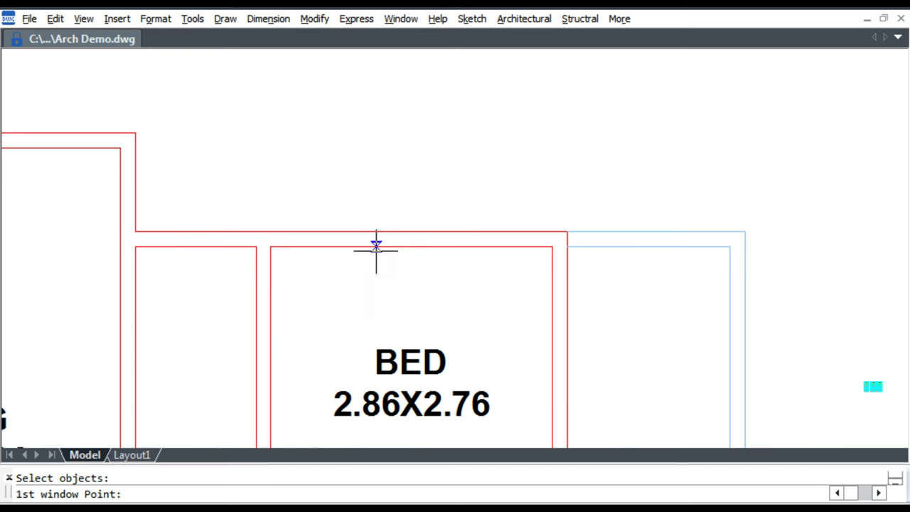
pyautogui.click(408, 231)
pyautogui.click(501, 101)
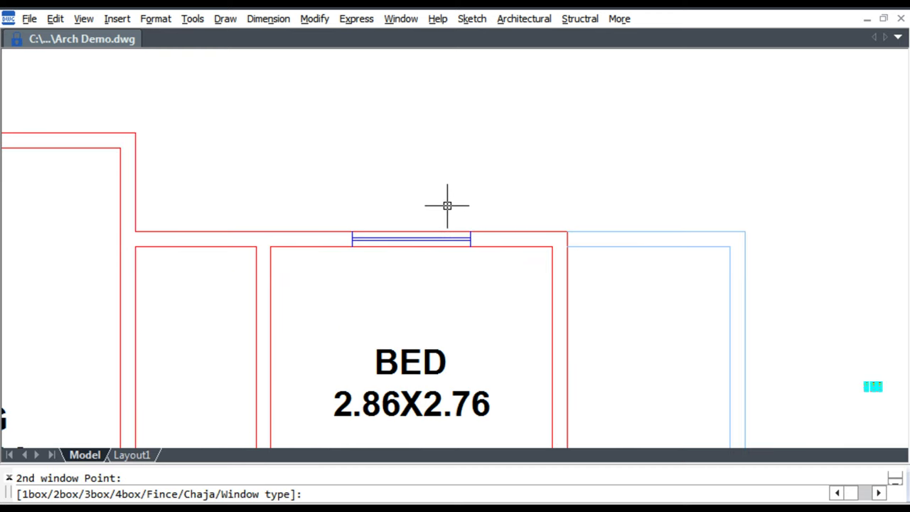
pyautogui.scroll(1, 417, 216)
pyautogui.write('c')
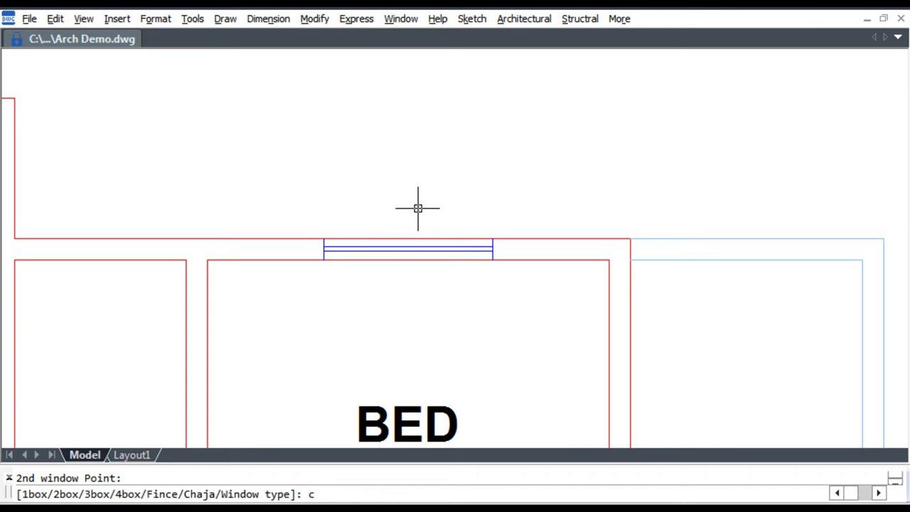
pyautogui.press('Return')
pyautogui.press('Return')
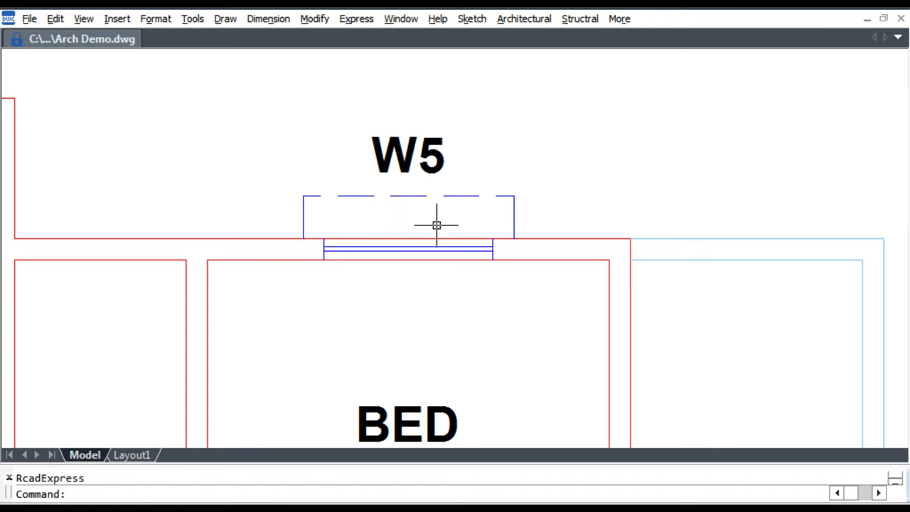
# Start a linear dimension across the W5 window width, then cancel it
pyautogui.click(268, 18)
pyautogui.click(329, 45)
pyautogui.click(492, 261)
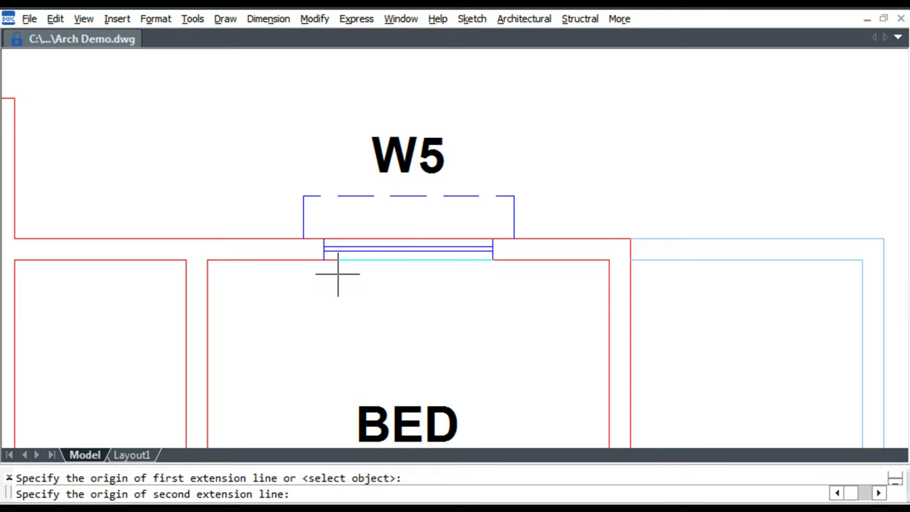
pyautogui.click(323, 260)
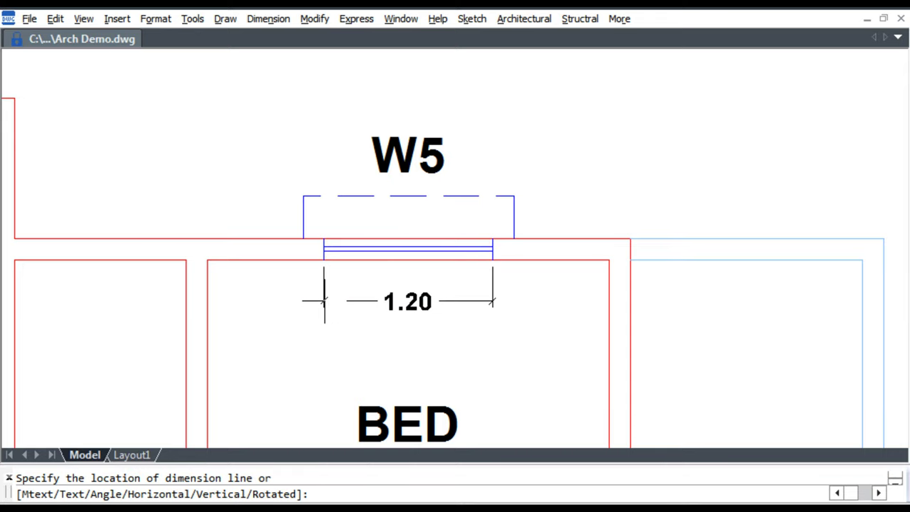
pyautogui.press('Escape')
pyautogui.scroll(-3, 462, 260)
pyautogui.scroll(3, 133, 200)
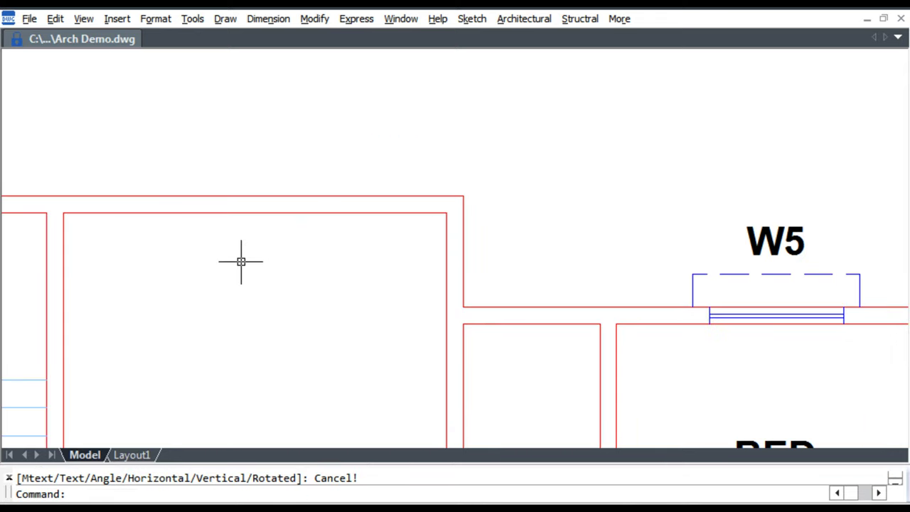
# Draw a W1 window with default chaja in the LIVING 3.43X5.90 room's top wall
pyautogui.write('w1')
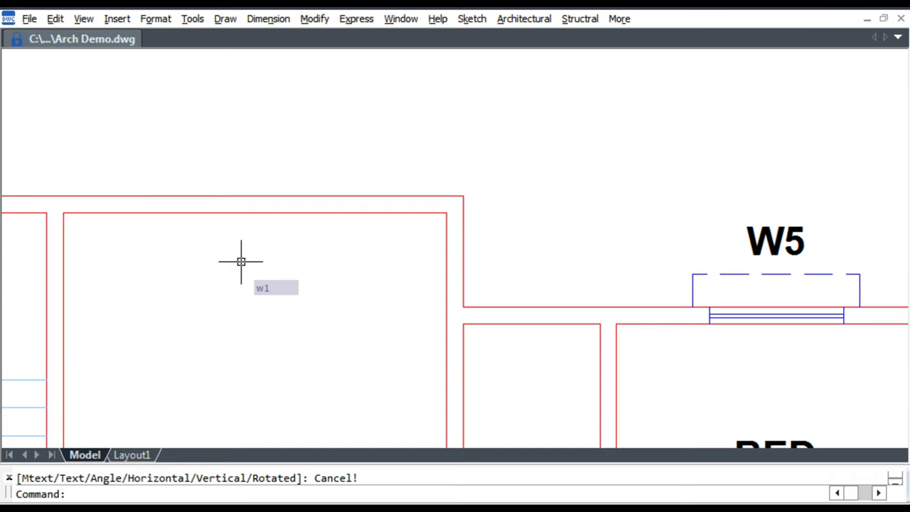
pyautogui.press('Return')
pyautogui.click(254, 212)
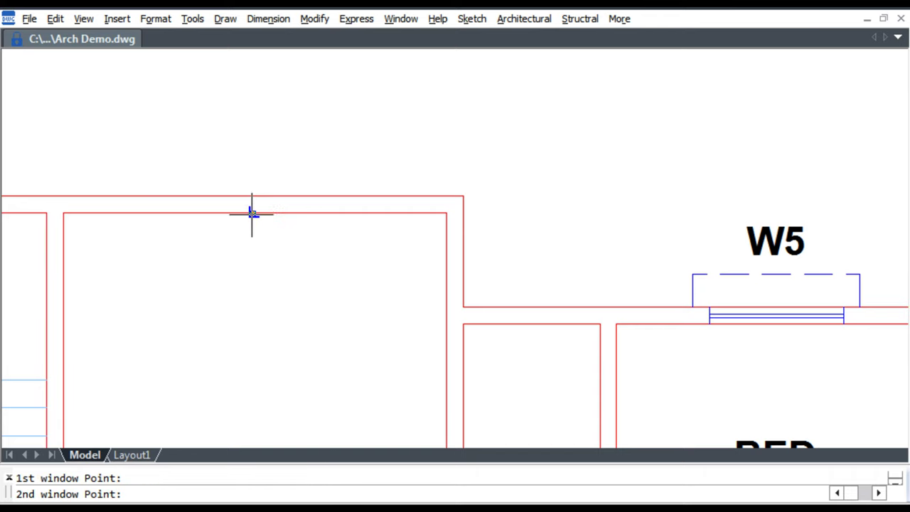
pyautogui.click(254, 196)
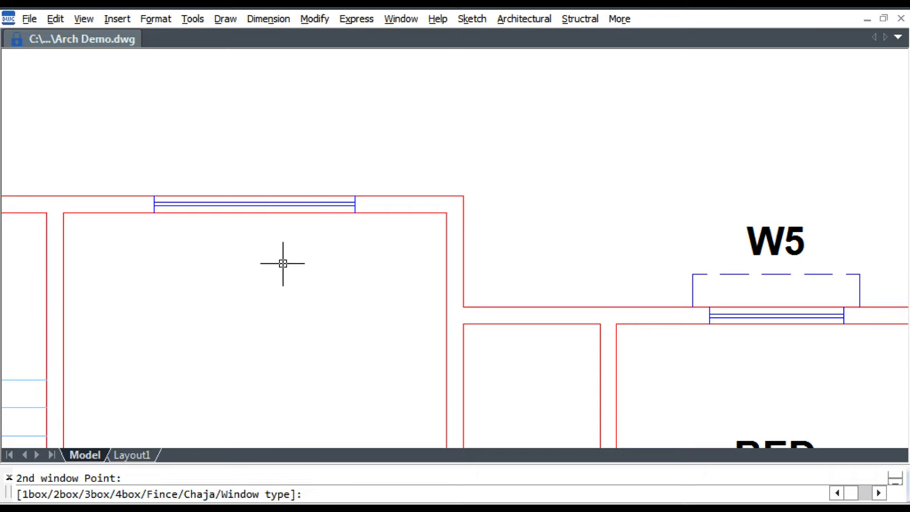
pyautogui.write('c')
pyautogui.press('Return')
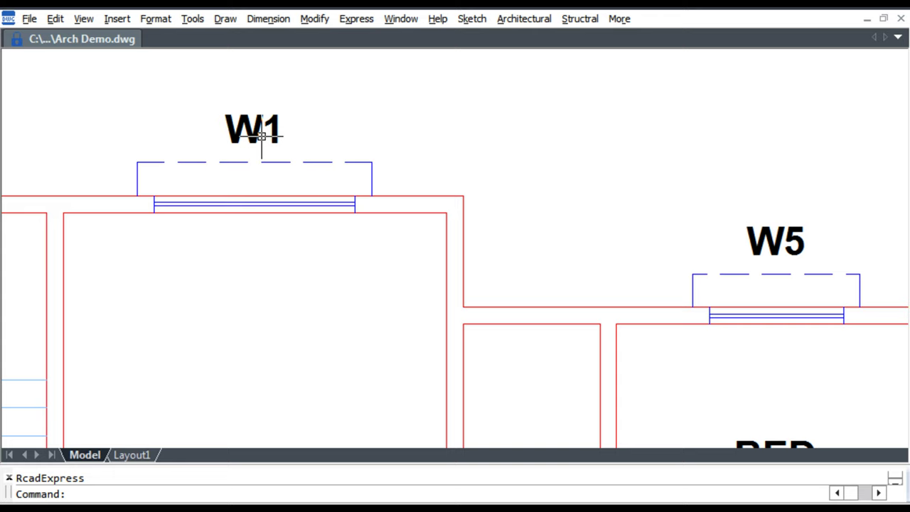
pyautogui.scroll(-3, 289, 155)
pyautogui.moveTo(301, 171); pyautogui.dragTo(225, 108, button='middle')
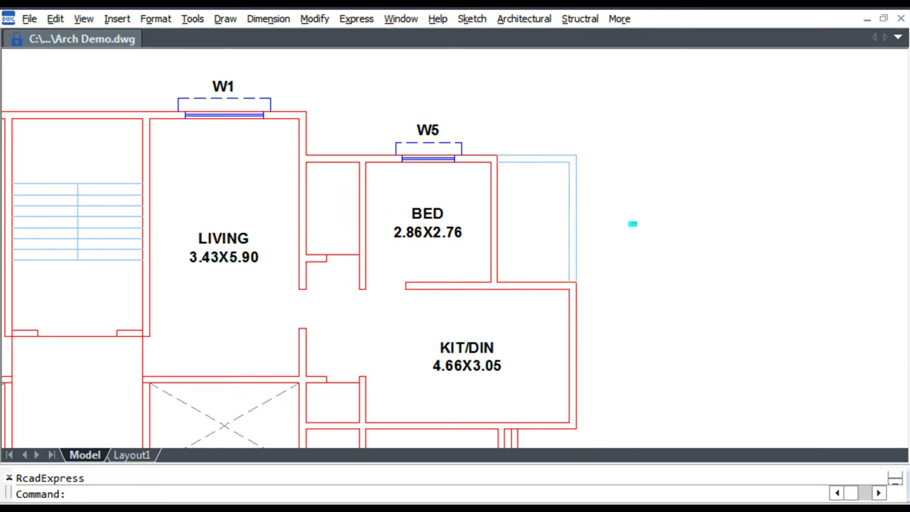
# Zoom out to show the three window tables beside the plan and open the Sketch drafting tools
pyautogui.scroll(2, 633, 258)
pyautogui.scroll(4, 636, 229)
pyautogui.scroll(1, 604, 167)
pyautogui.scroll(2, 604, 166)
pyautogui.scroll(-5, 611, 252)
pyautogui.scroll(-2, 620, 262)
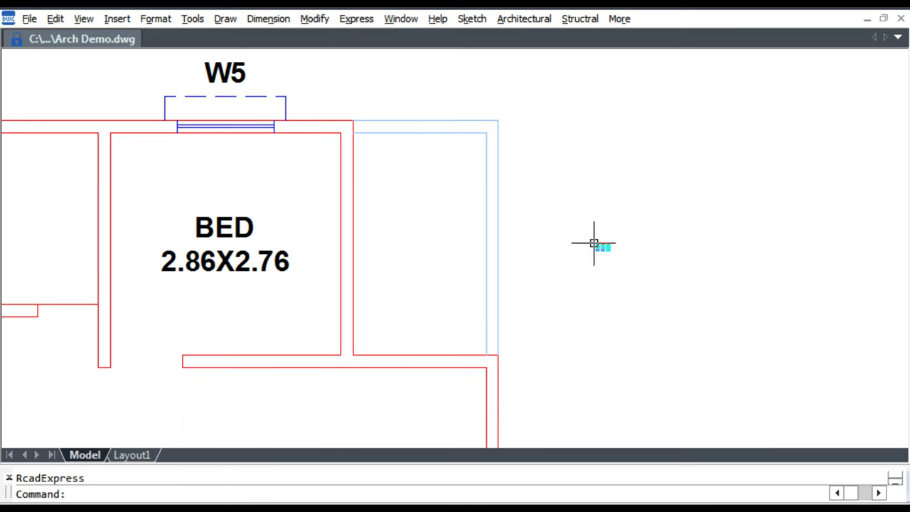
pyautogui.scroll(-2, 597, 245)
pyautogui.moveTo(595, 284); pyautogui.dragTo(594, 235, button='middle')
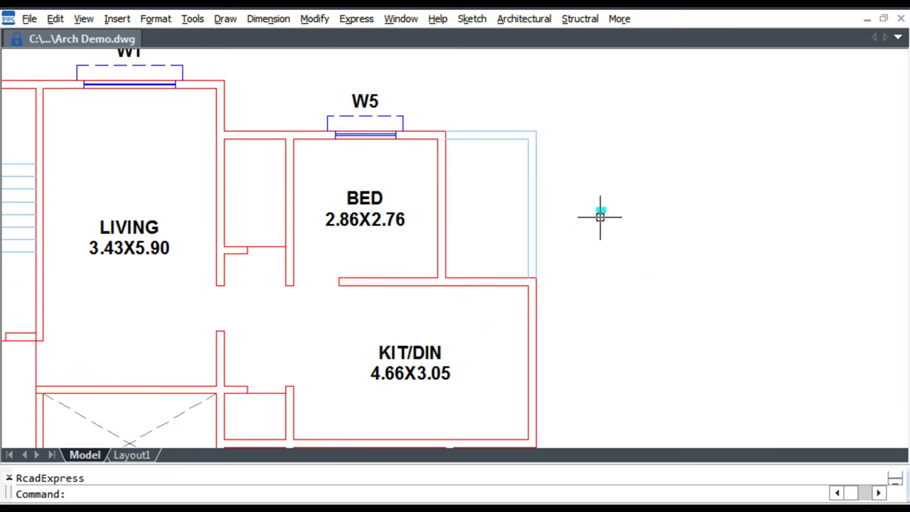
pyautogui.scroll(-3, 604, 199)
pyautogui.scroll(-2, 612, 179)
pyautogui.scroll(3, 618, 170)
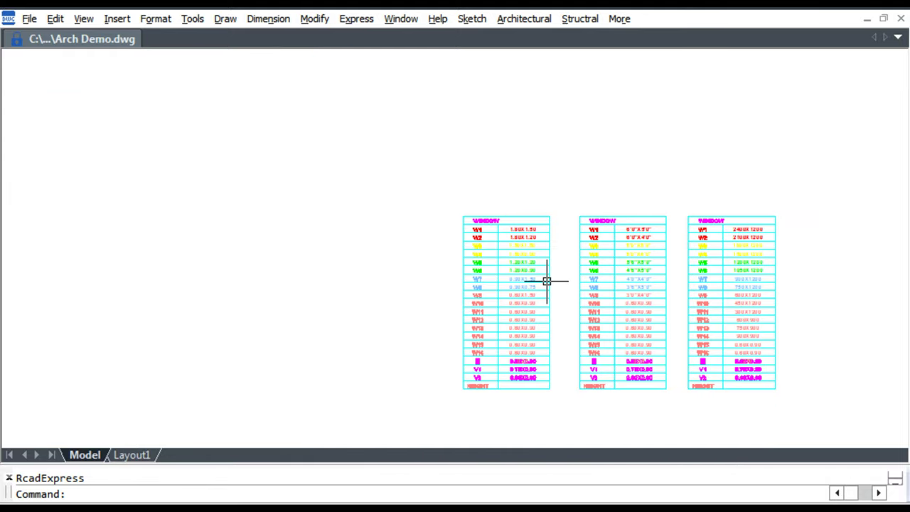
pyautogui.click(471, 19)
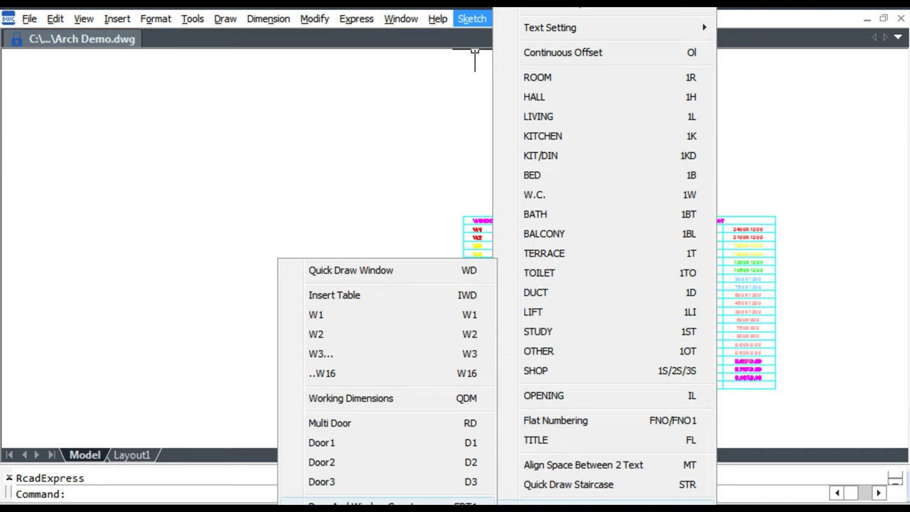
# Start Door And Window Count from the Sketch submenu, answering n to keep the existing text colours
pyautogui.click(362, 505)
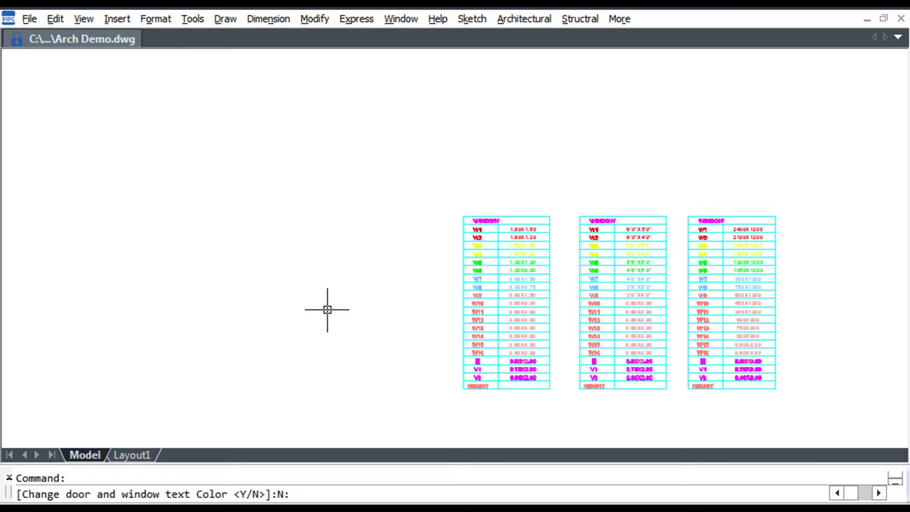
pyautogui.write('n')
pyautogui.press('Return')
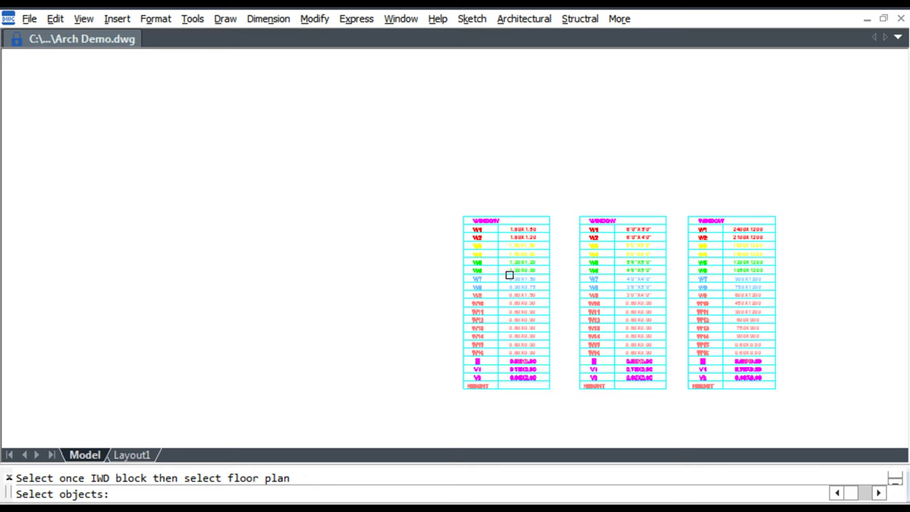
# Pick the left metric IWD window table as the count source
pyautogui.scroll(5, 510, 275)
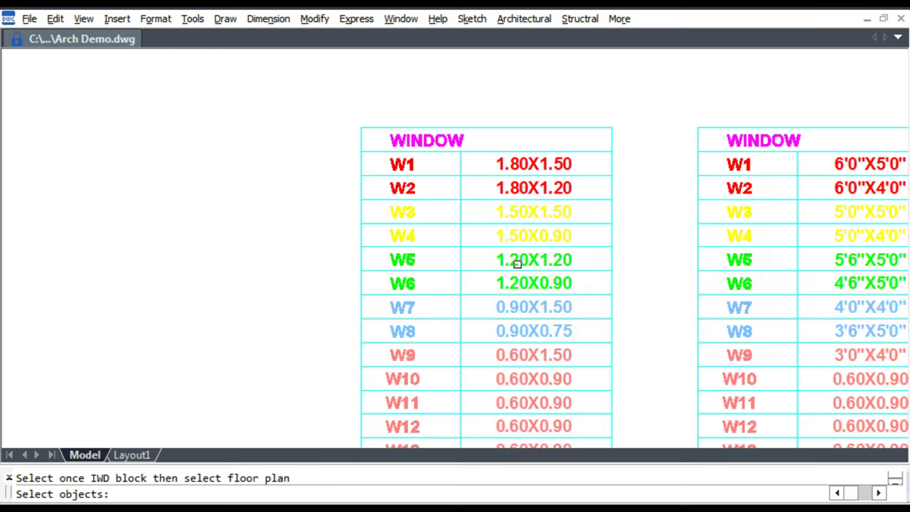
pyautogui.click(527, 186)
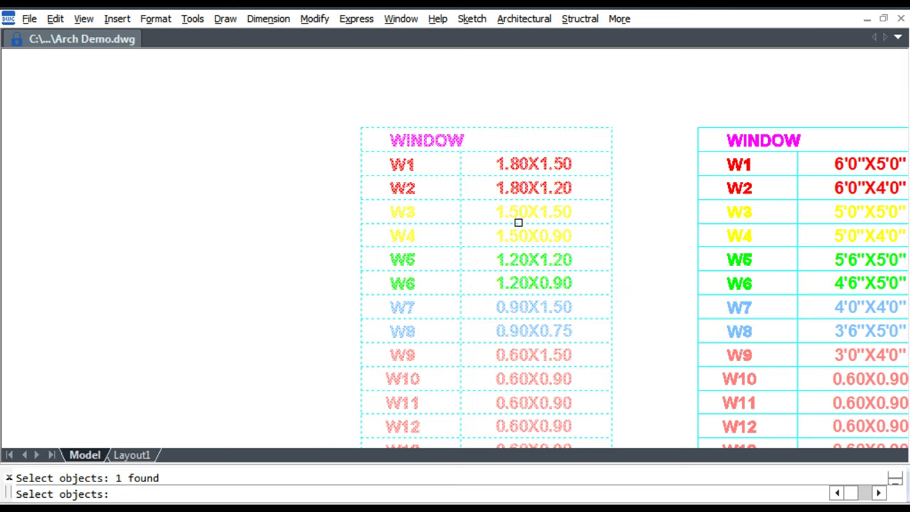
pyautogui.scroll(-10, 511, 209)
pyautogui.scroll(10, 508, 213)
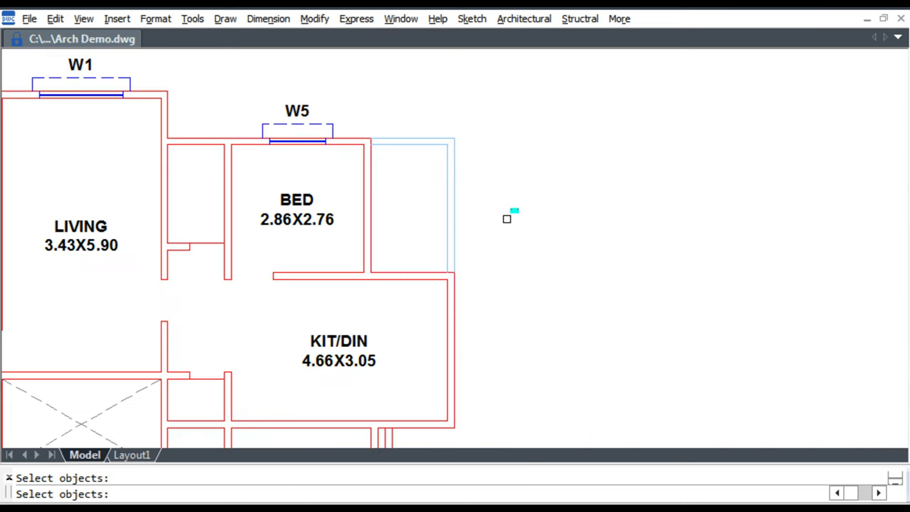
pyautogui.scroll(-4, 487, 74)
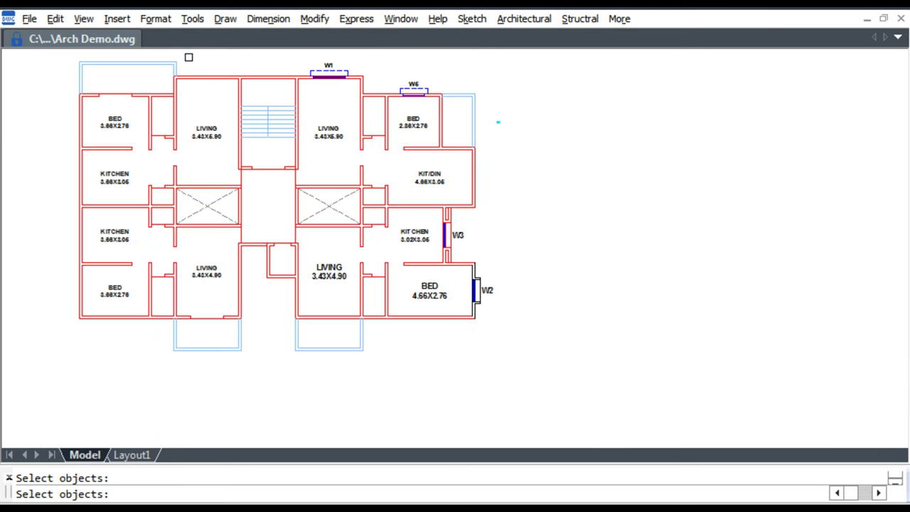
# Window-select the floor plan's 16 objects, including its windows, and finish the selection
pyautogui.click(215, 59)
pyautogui.click(503, 374)
pyautogui.moveTo(539, 343); pyautogui.dragTo(567, 382, button='middle')
pyautogui.click(596, 396)
pyautogui.click(92, 107)
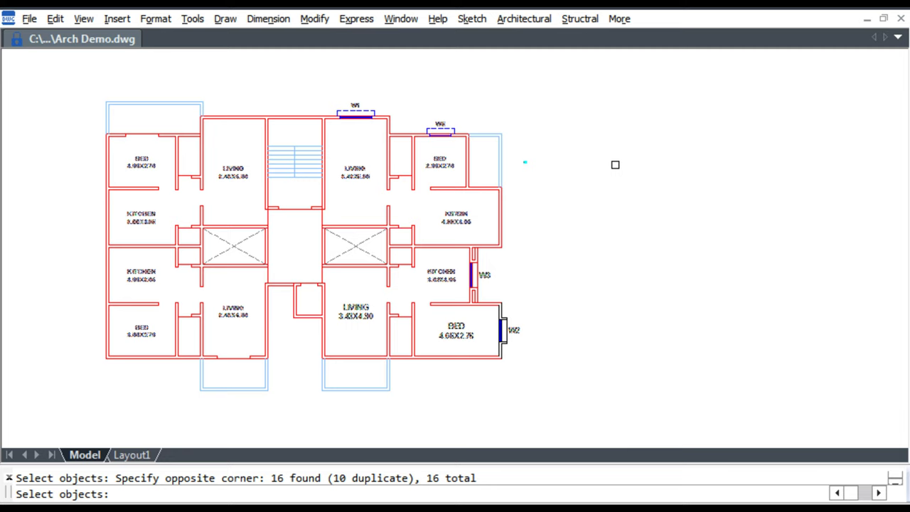
pyautogui.press('Return')
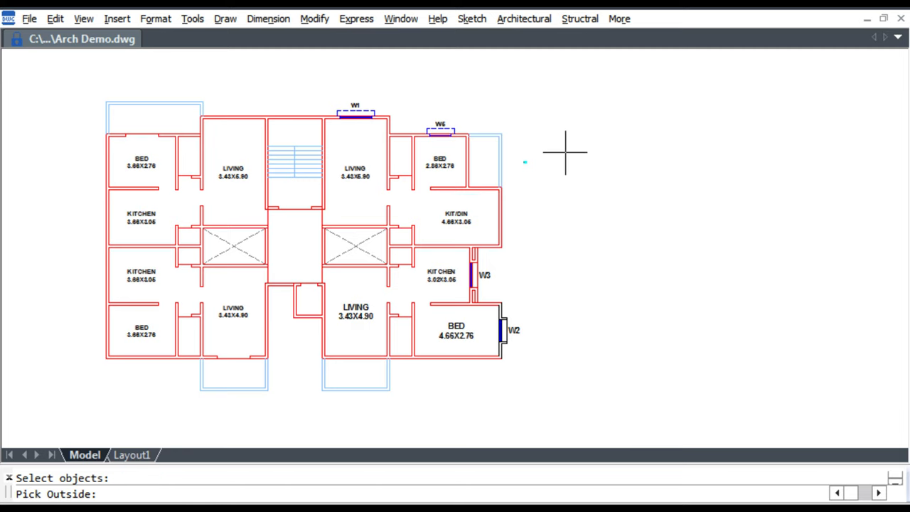
# Place the window list right of the plan: W1 1.80X1.50, W2 1.80X1.20, W3 1.50X1.50, W5 1.20X1.20, one each
pyautogui.click(565, 149)
pyautogui.scroll(3, 615, 170)
pyautogui.scroll(3, 615, 169)
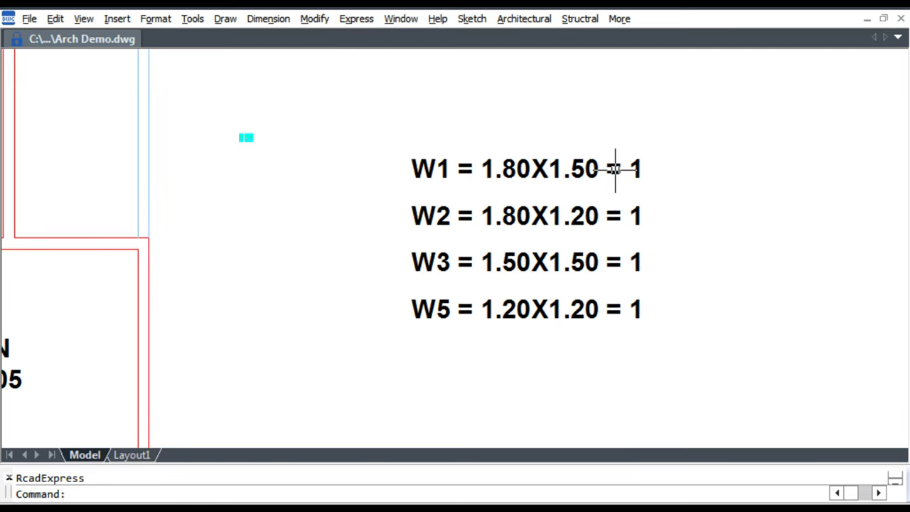